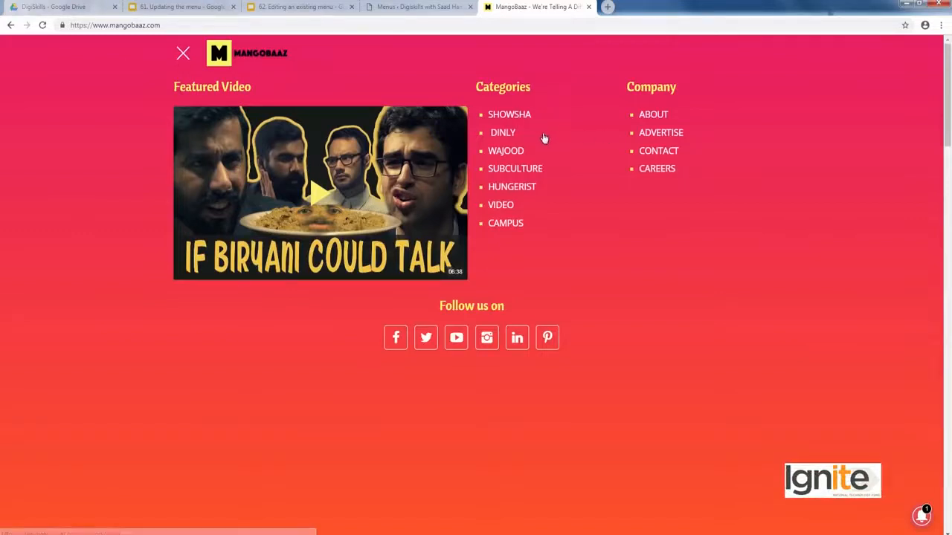
Step: Close the MangoBaaz site's navigation overlay and switch back to the WordPress Menus page
left_click(182, 55)
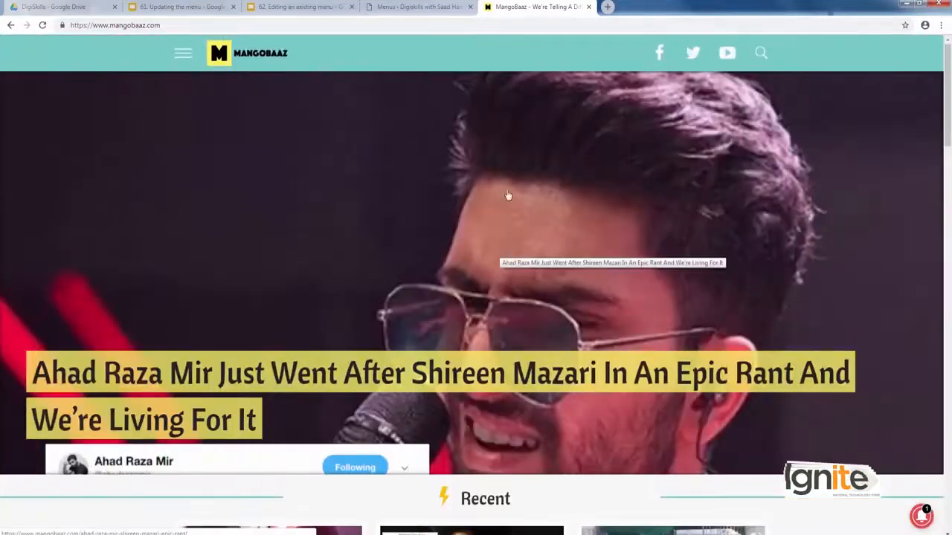
left_click(539, 30)
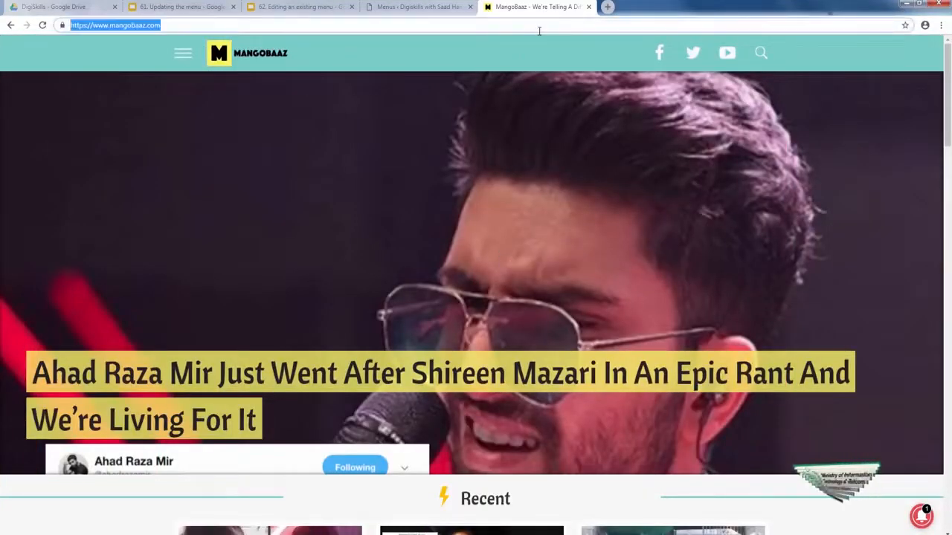
left_click(438, 7)
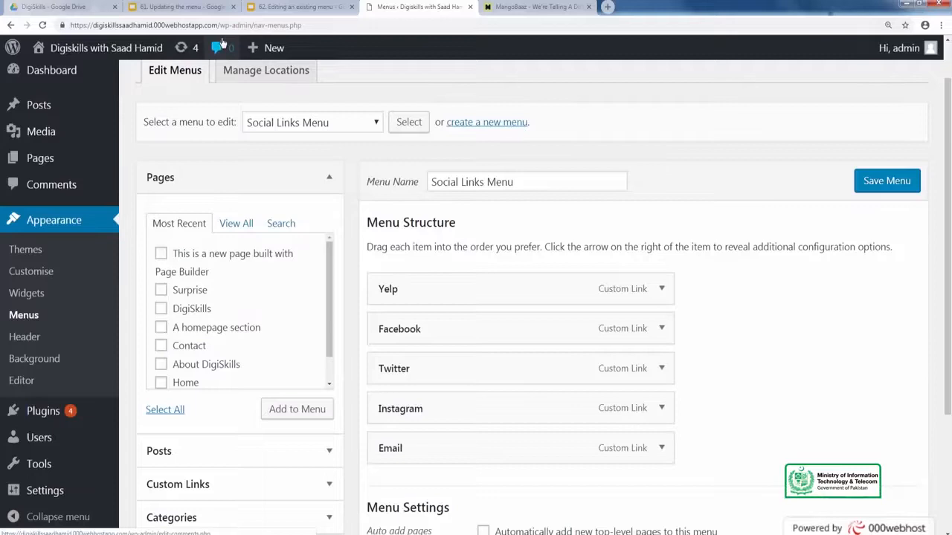
left_click(36, 316)
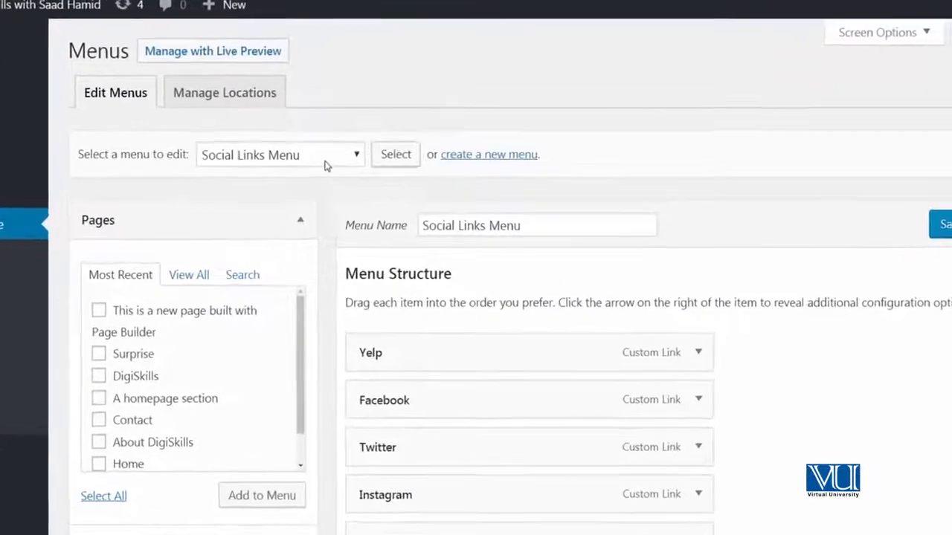
Step: Load Top Menu (Primary Menu) for editing in place of the Social Links Menu
left_click(345, 180)
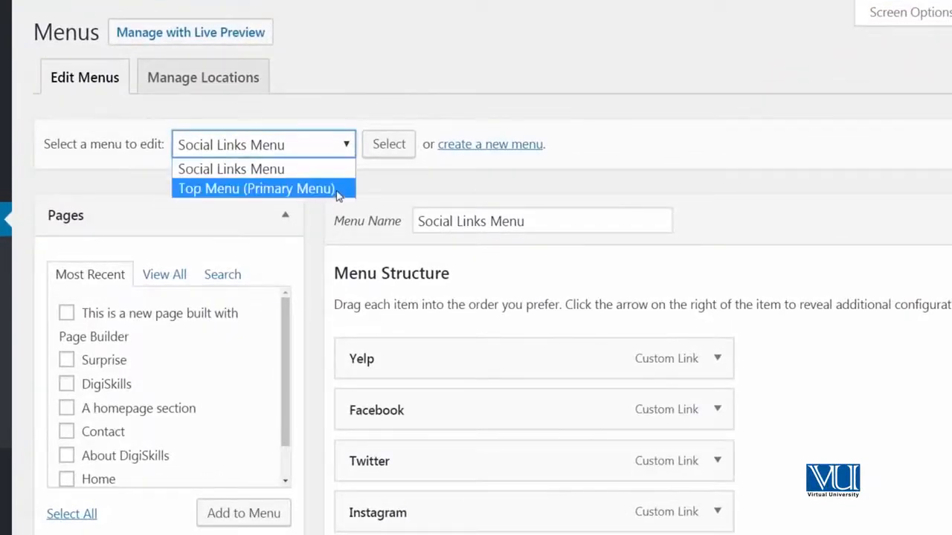
left_click(338, 192)
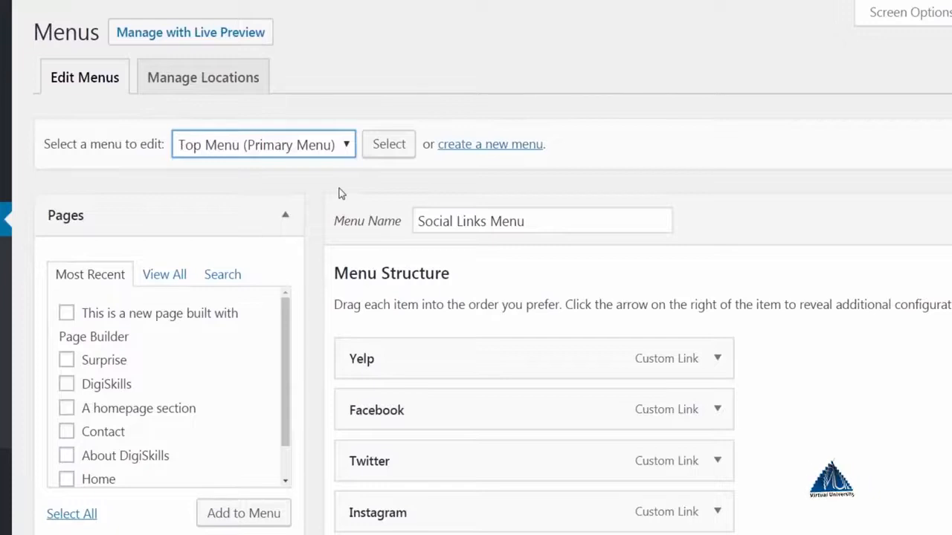
left_click(327, 152)
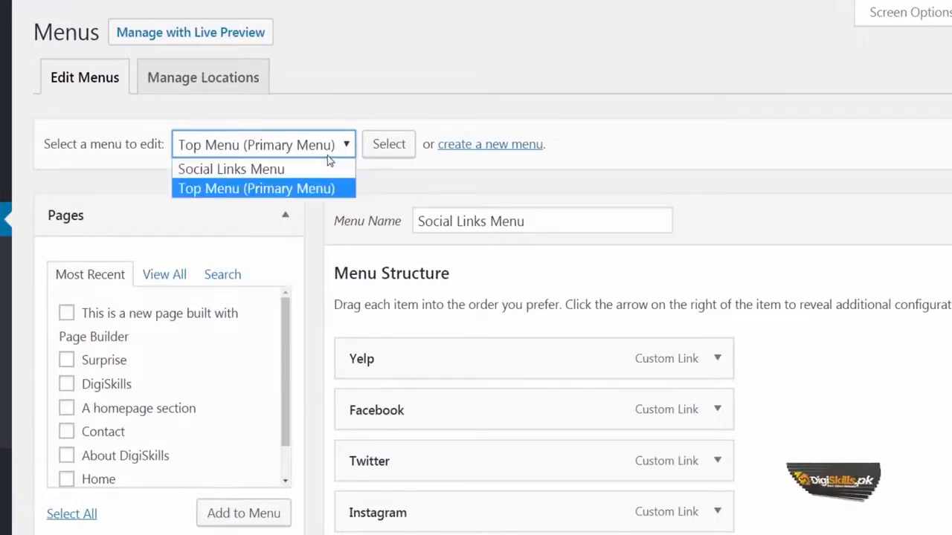
left_click(336, 190)
left_click(372, 151)
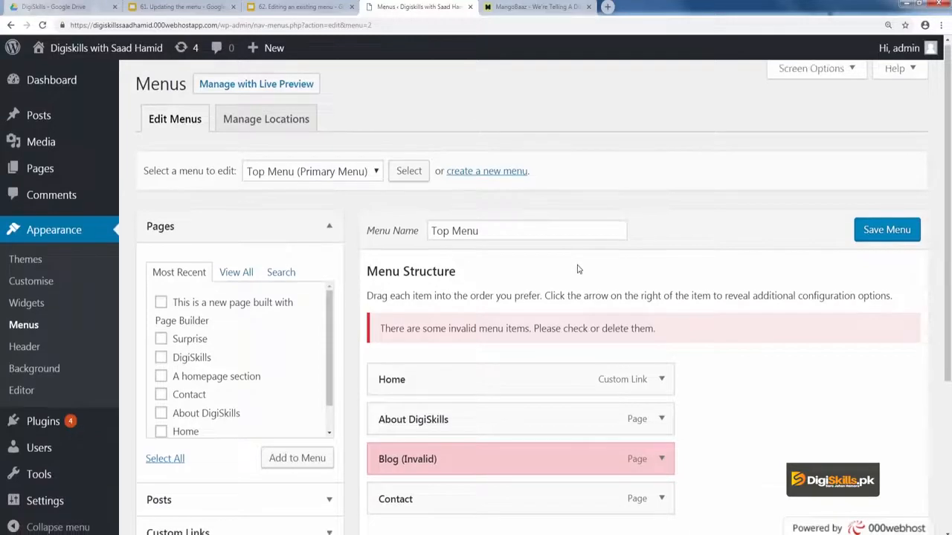
Step: Remove the invalid Blog item from the Top Menu structure
scroll(579, 269, "down", 2)
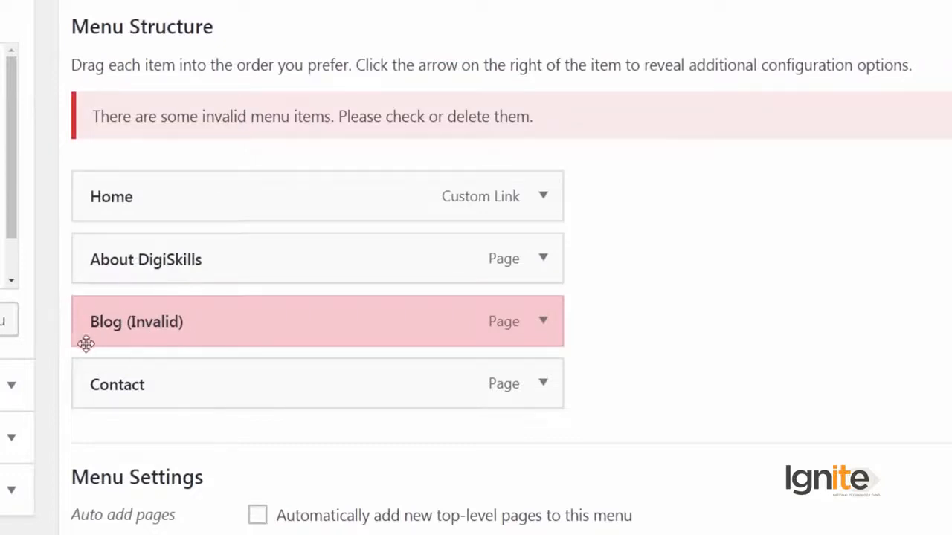
left_click(542, 323)
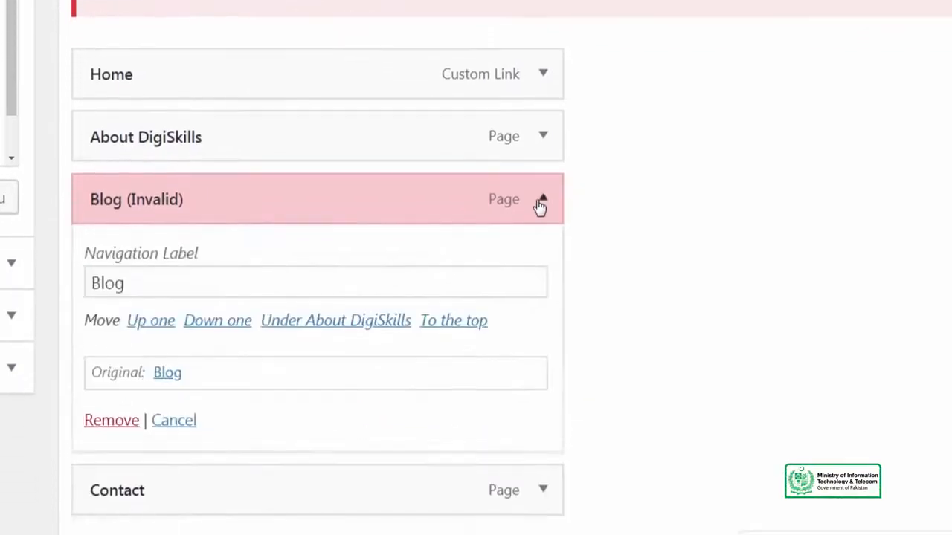
left_click(130, 421)
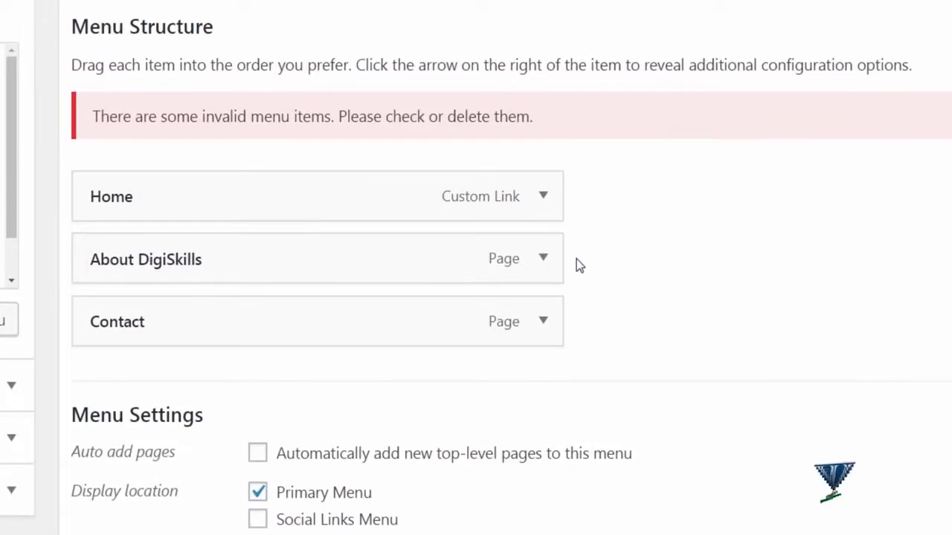
Step: Expand the Home item and enable the Link Target, Title Attribute, CSS Classes, Link Relationship (XFN) and Description menu properties
left_click(545, 204)
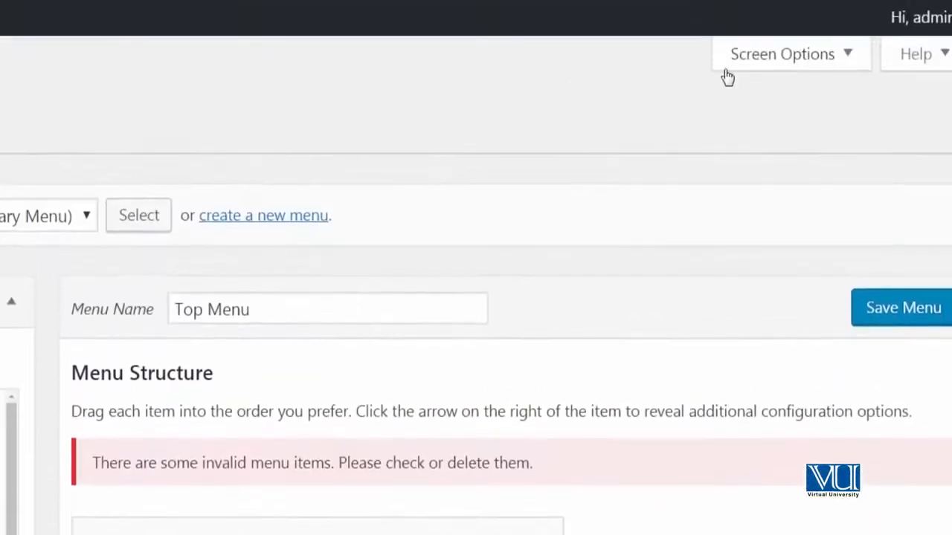
left_click(725, 66)
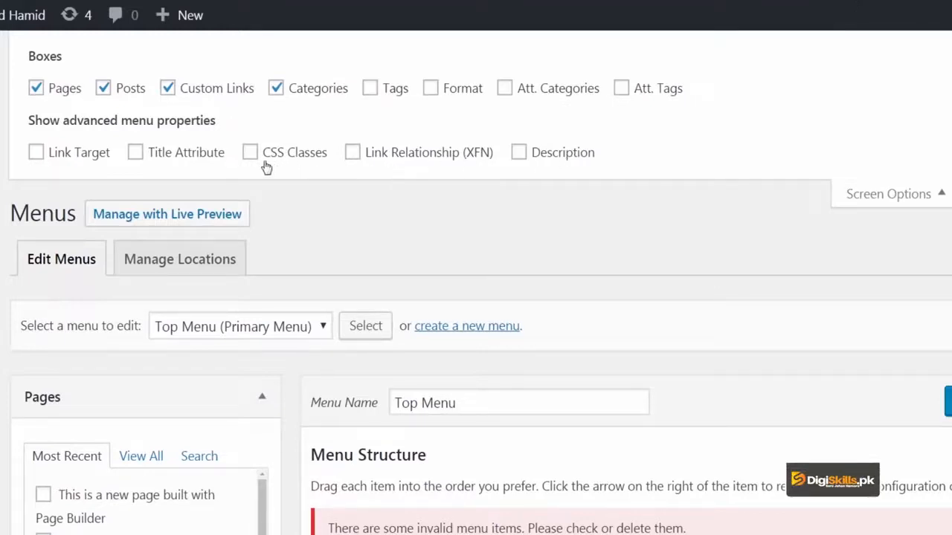
left_click(106, 162)
left_click(138, 163)
scroll(278, 194, "down", 1)
left_click(322, 90)
left_click(393, 87)
left_click(518, 85)
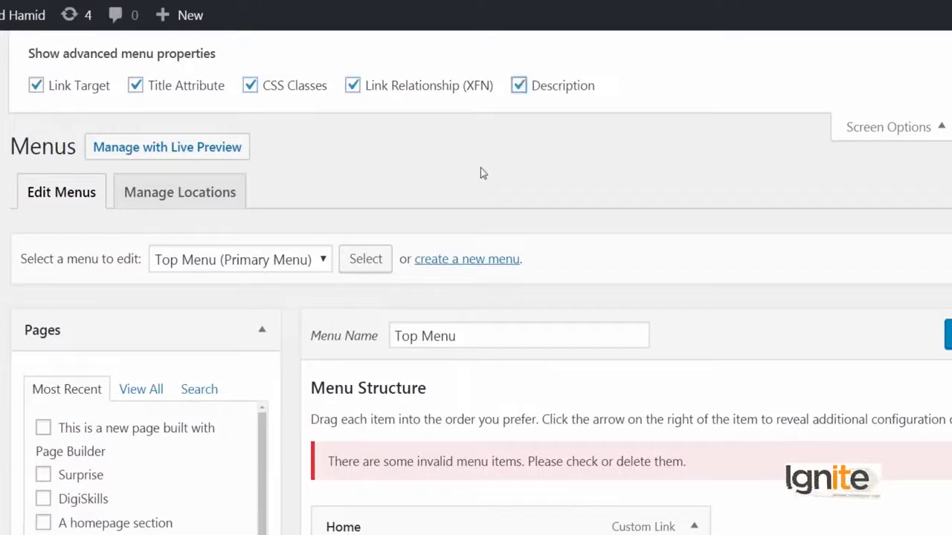
Step: Review the Home item's fields, collapse the item and save the Top Menu
scroll(481, 173, "down", 5)
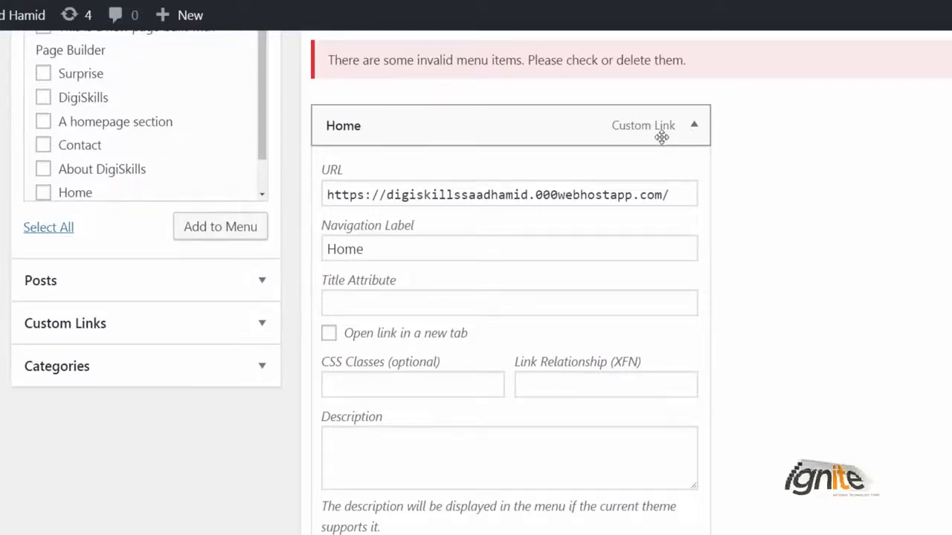
scroll(618, 167, "down", 1)
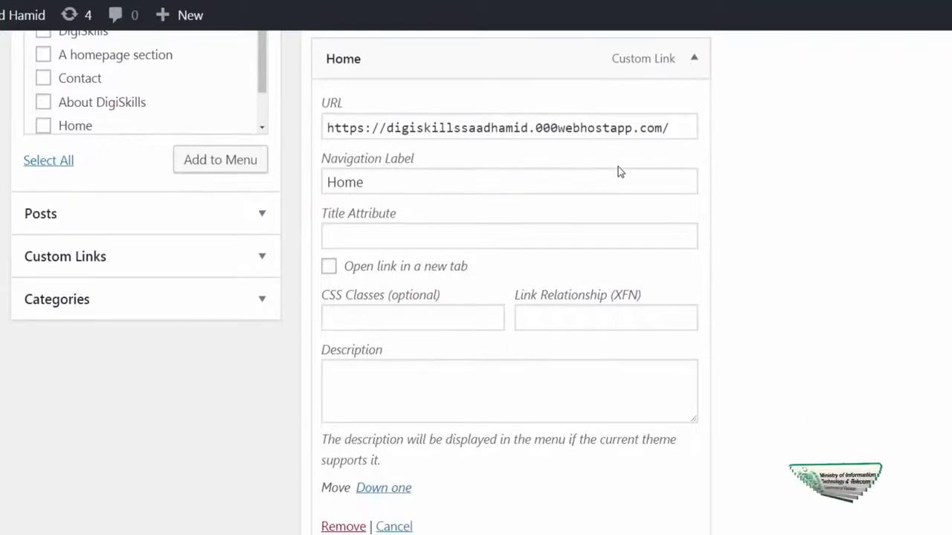
scroll(499, 267, "down", 1)
scroll(607, 159, "up", 2)
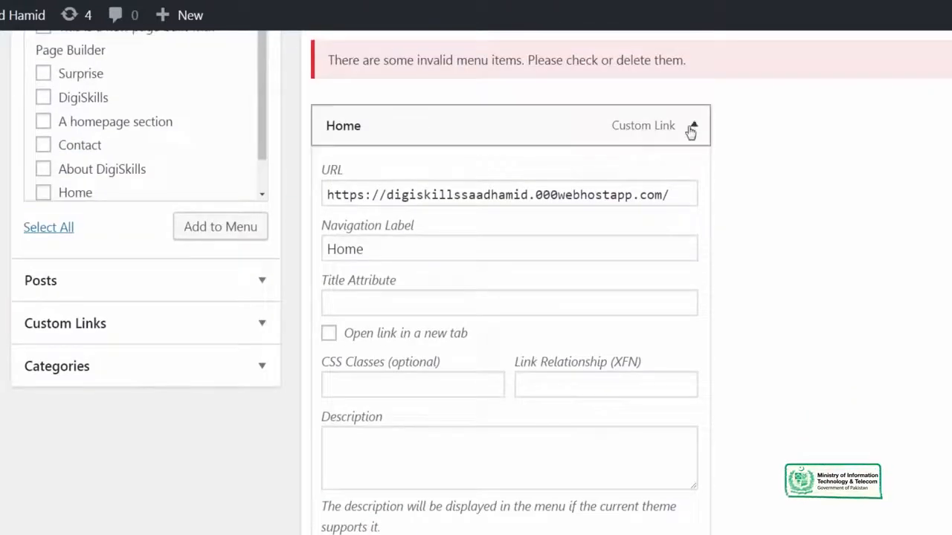
left_click(693, 127)
scroll(647, 227, "up", 4)
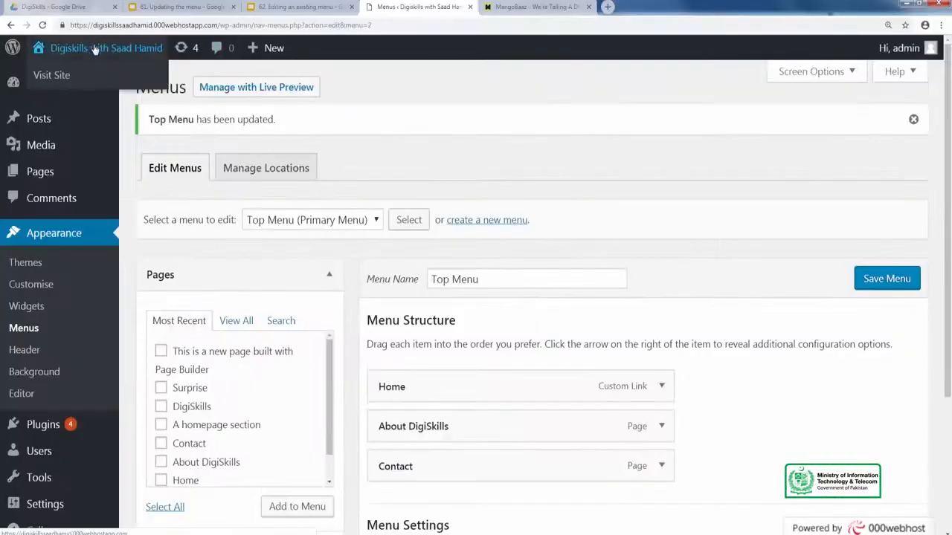
Step: Open the live site in a new tab to check its navigation, and return to the Top Menu editor
right_click(147, 52)
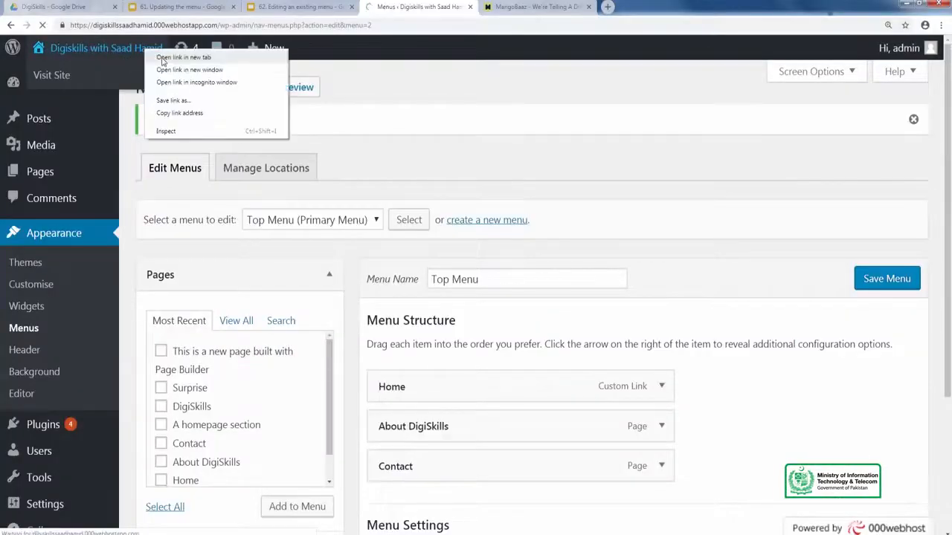
left_click(165, 61)
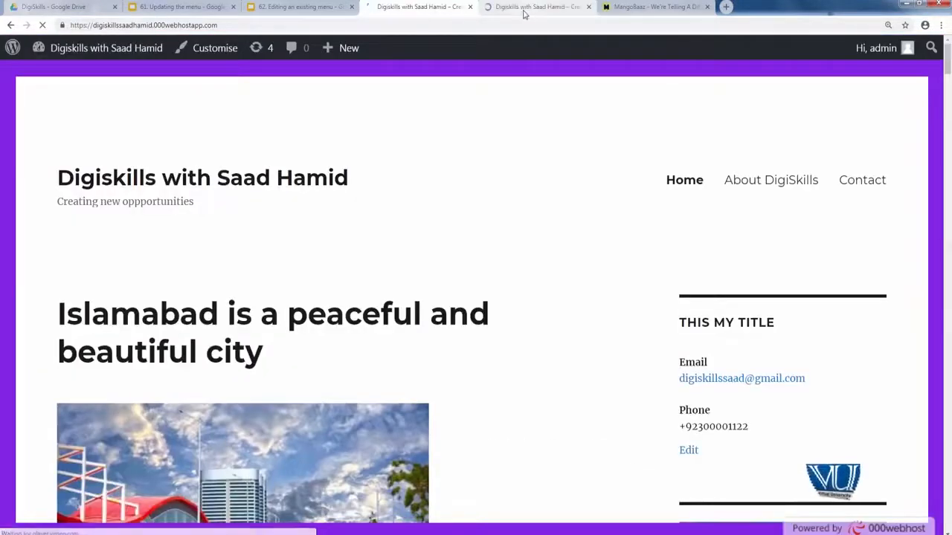
left_click(526, 6)
left_click(430, 6)
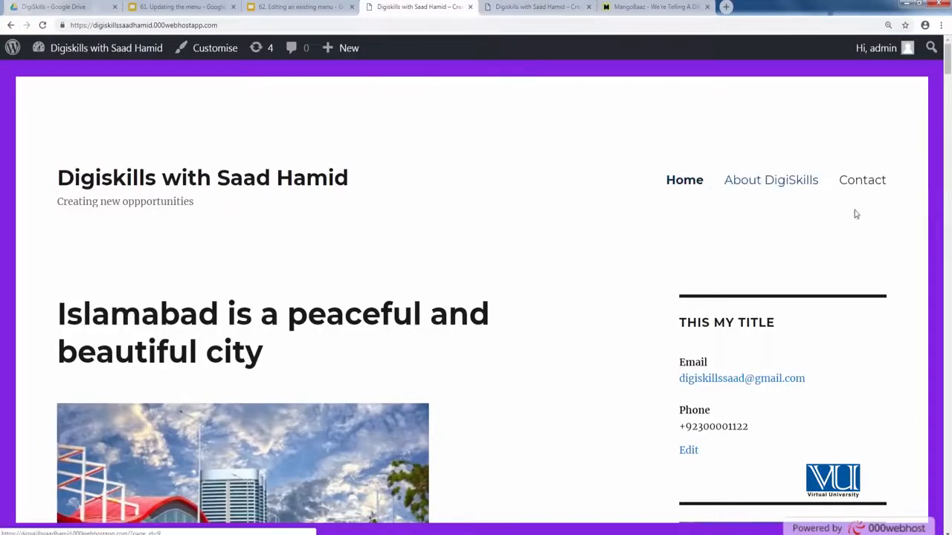
left_click(11, 26)
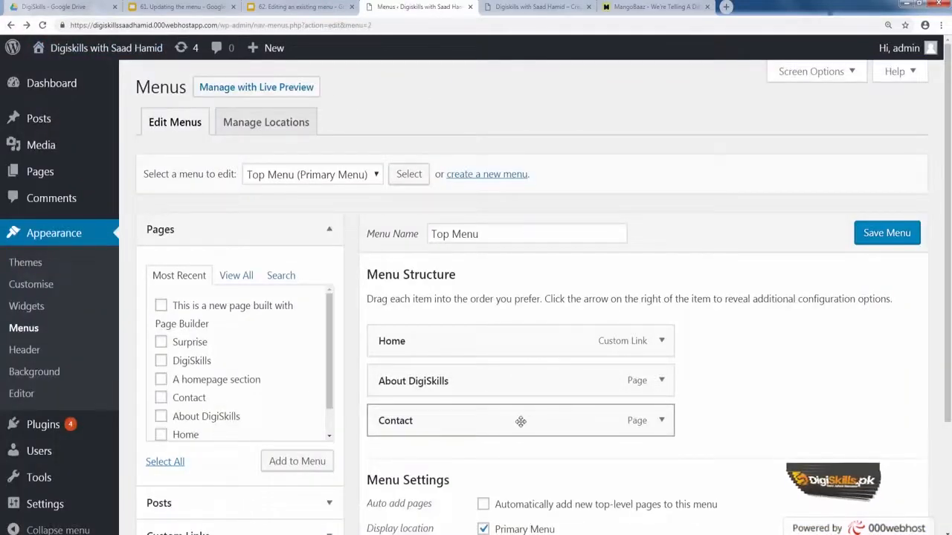
Step: Move the Contact item above Home in the Top Menu, save it and reload the live site
left_click_drag(534, 397, 491, 327)
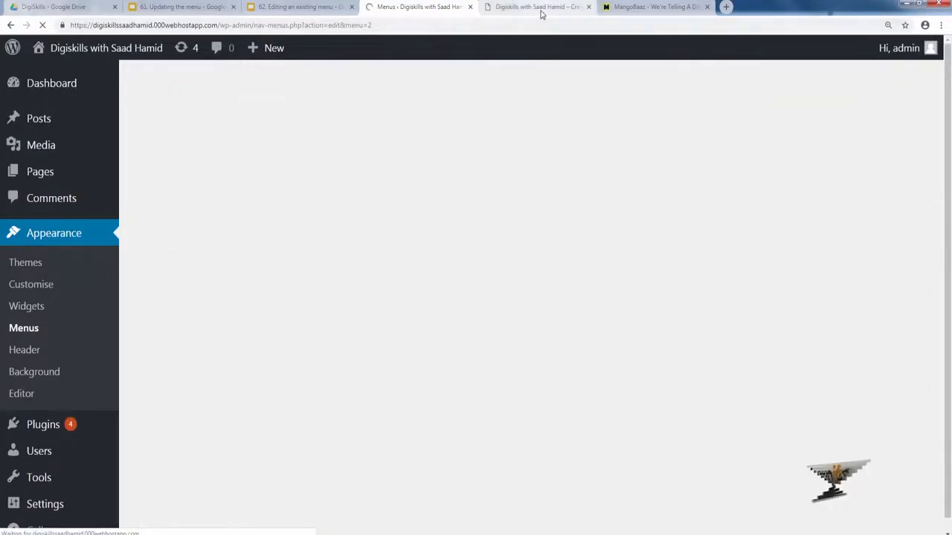
left_click(540, 11)
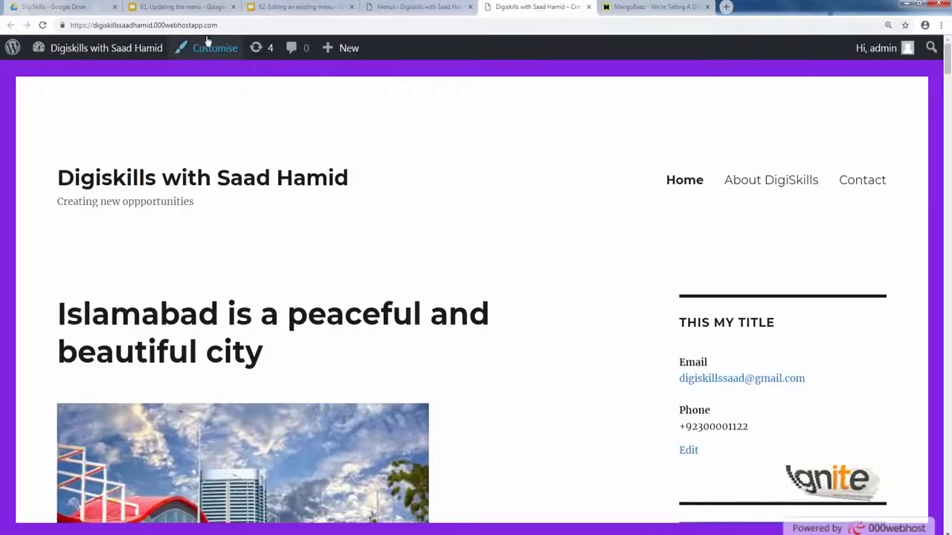
left_click(45, 26)
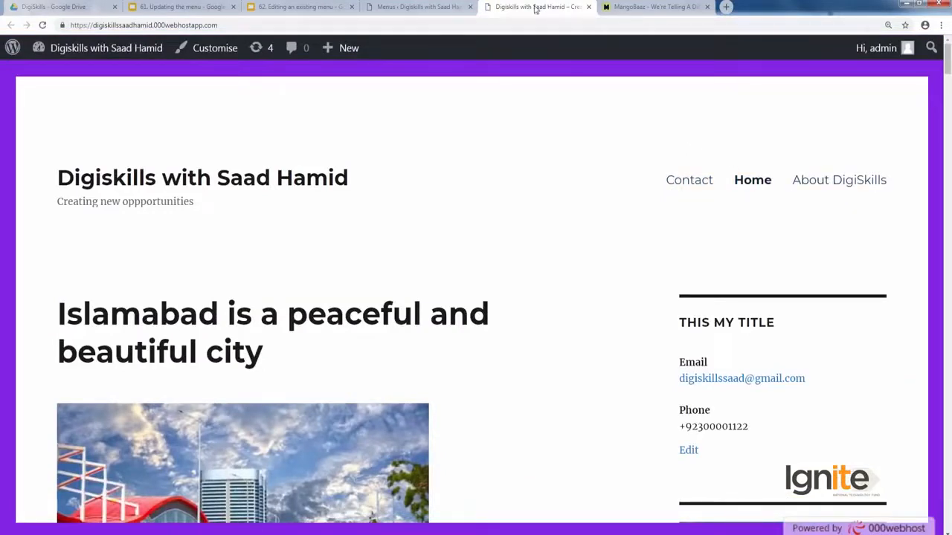
Step: Examine the Contact item's settings in the Top Menu structure and collapse the item again
left_click(416, 8)
scroll(505, 190, "down", 1)
scroll(515, 199, "down", 1)
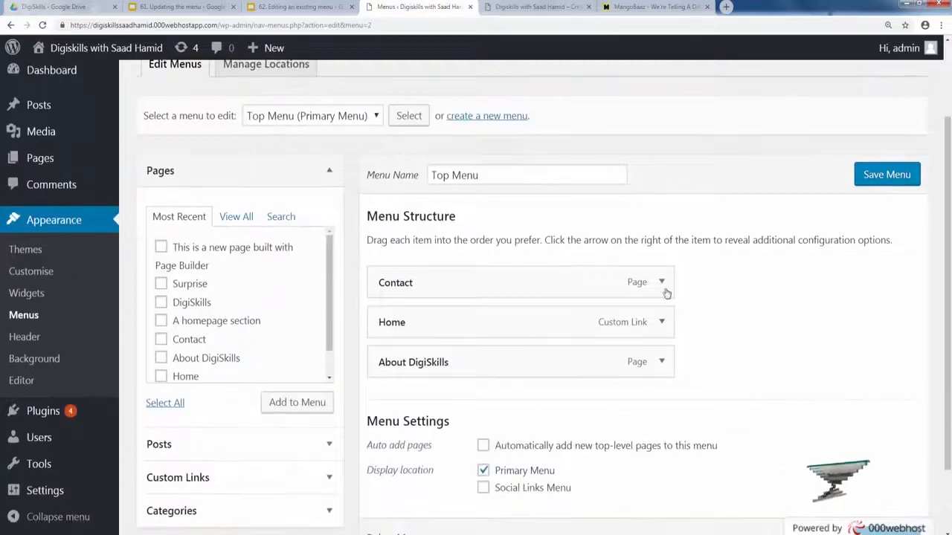
left_click(662, 280)
scroll(665, 286, "down", 3)
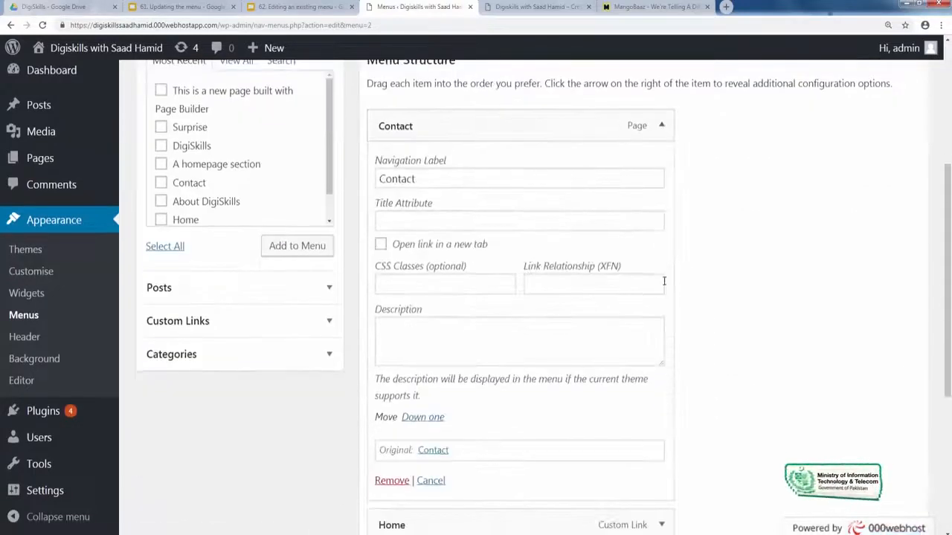
scroll(665, 281, "down", 2)
scroll(663, 284, "up", 2)
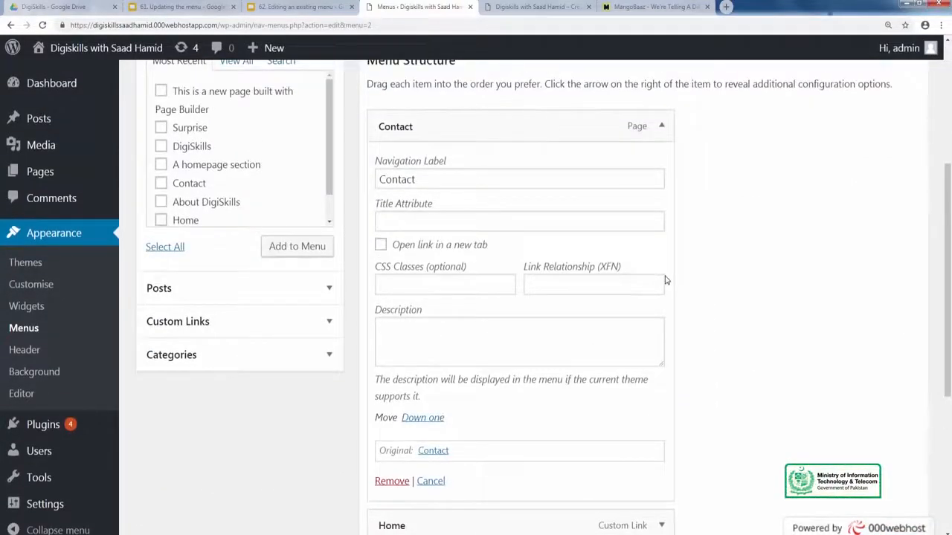
left_click(662, 126)
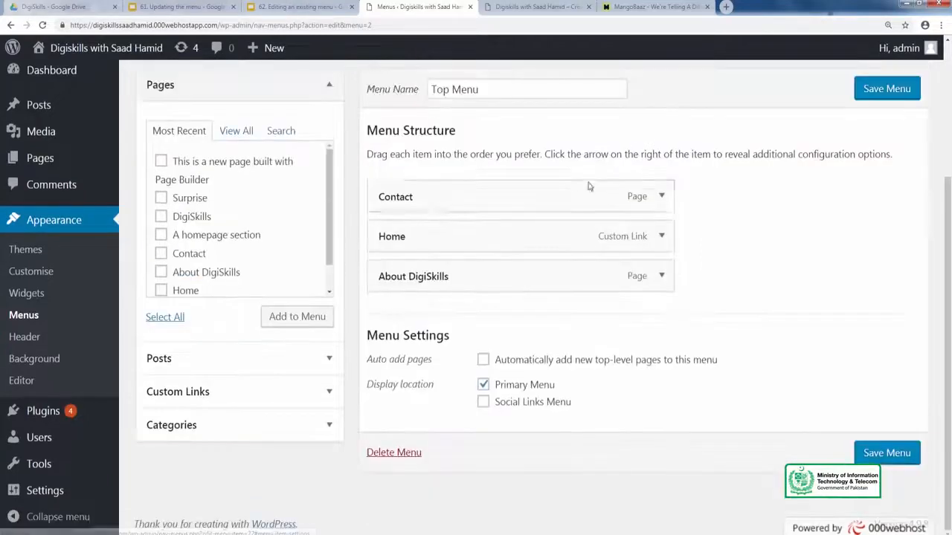
Step: Change the Home item's navigation label to the site owner's first name followed by "'s website"
left_click(661, 236)
scroll(534, 268, "down", 1)
left_click(533, 264)
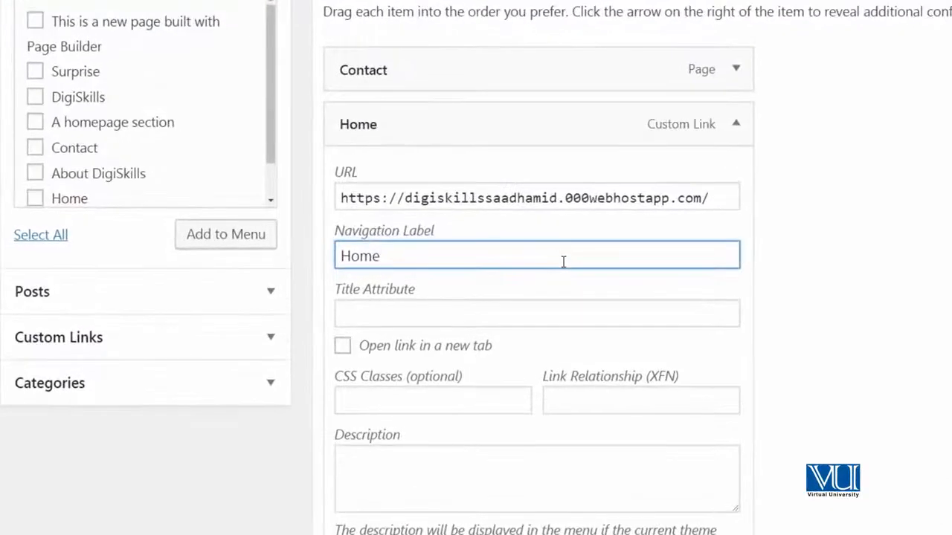
key("ctrl+a")
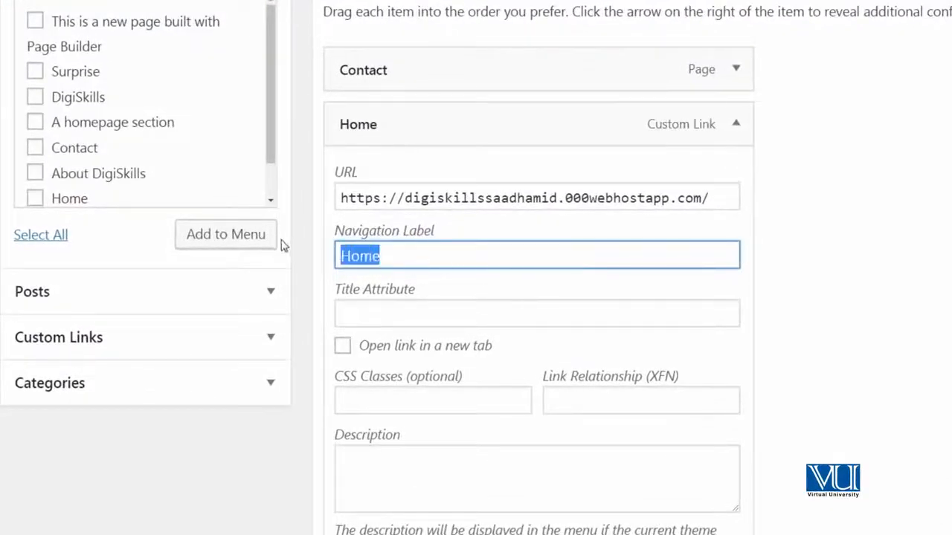
key("BackSpace")
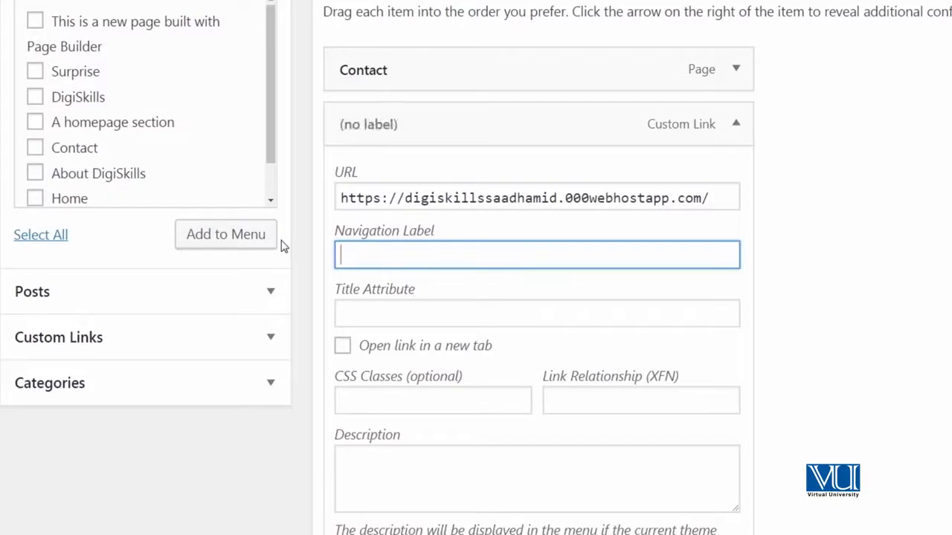
type("Saad's wevsi")
key("BackSpace")
key("BackSpace")
key("BackSpace")
type("bsite")
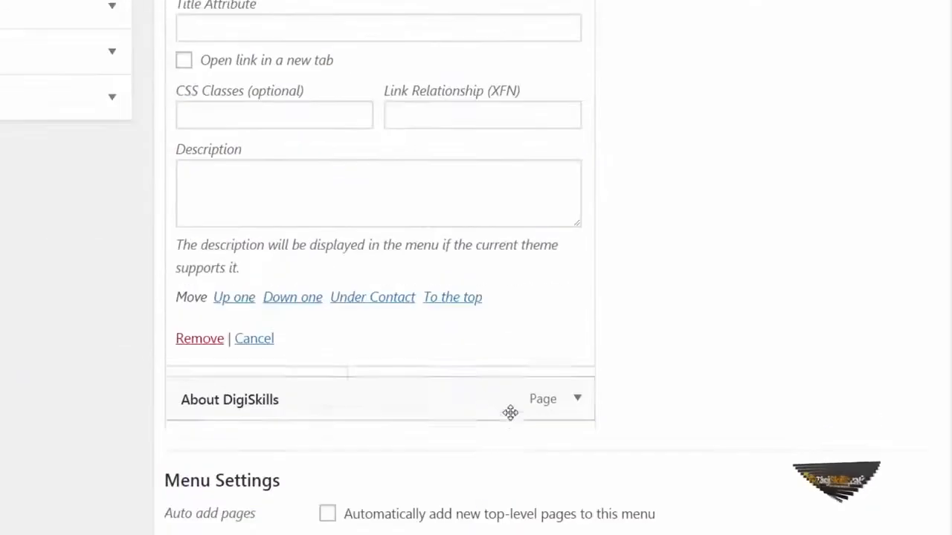
Step: Save the Top Menu with the renamed item and reload the live site to check its navigation
scroll(510, 412, "down", 3)
left_click(867, 523)
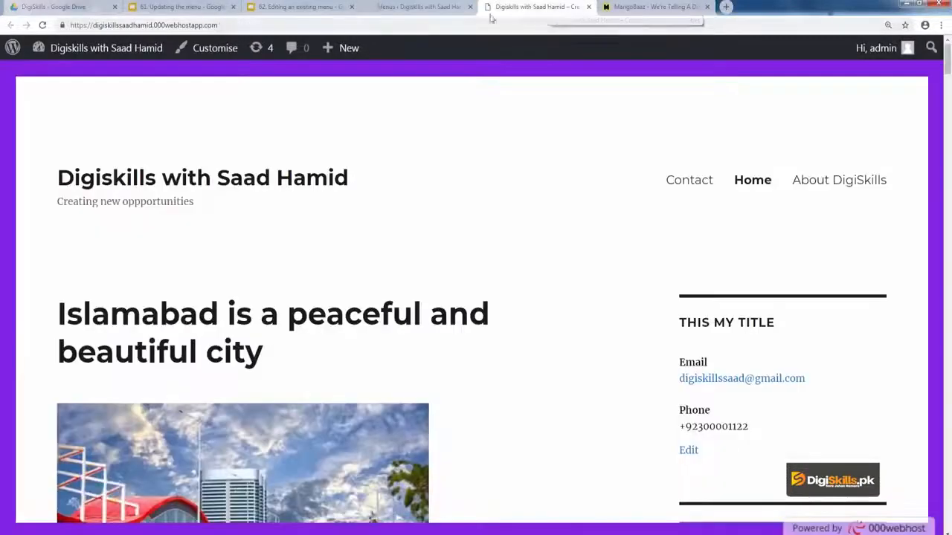
left_click(548, 8)
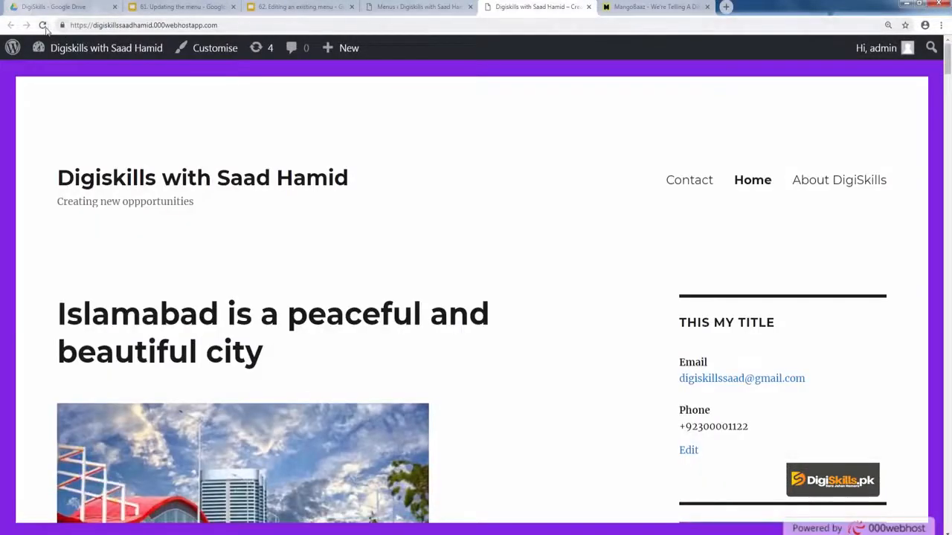
left_click(43, 26)
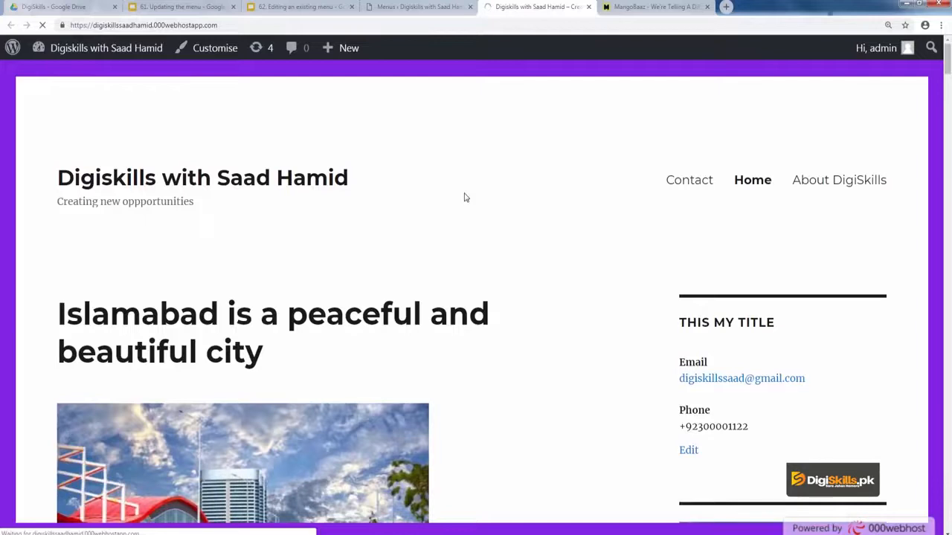